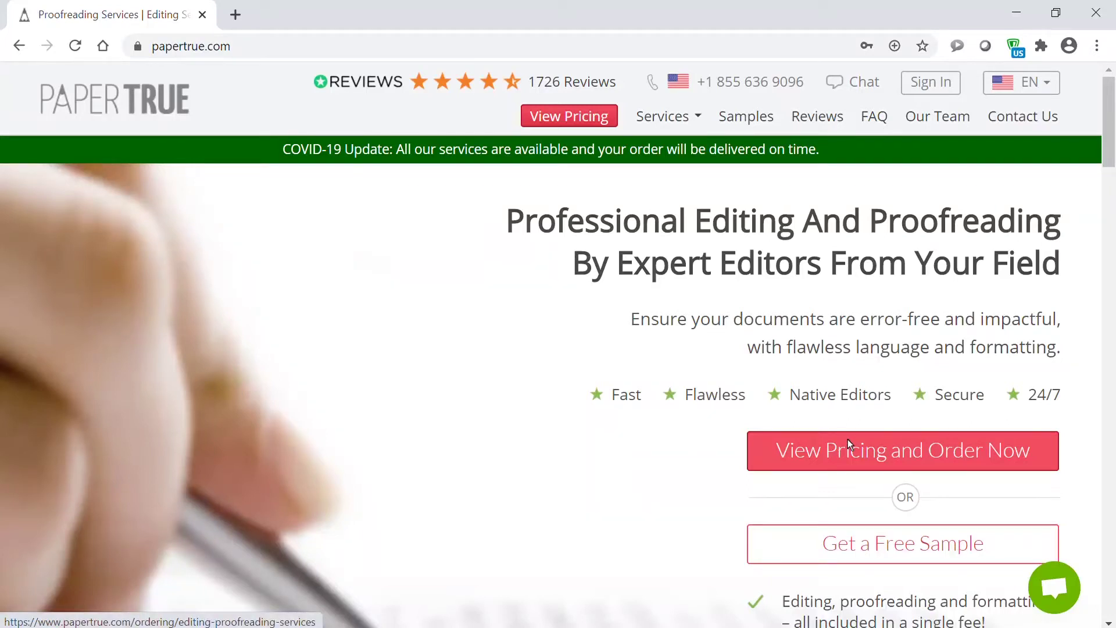
Start an order from the homepage and choose the Academic editing and proofreading service.
{"action": "left_click", "coordinate": [848, 445]}
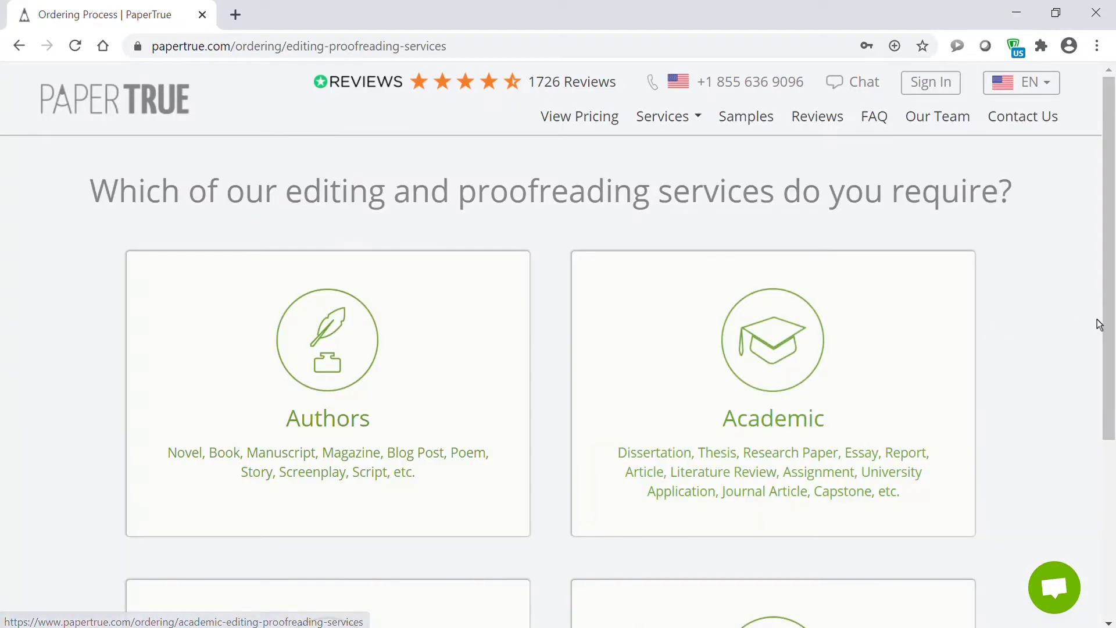
{"action": "mouse_move", "coordinate": [1107, 332]}
{"action": "left_mouse_down"}
{"action": "mouse_move", "coordinate": [1111, 472]}
{"action": "mouse_move", "coordinate": [1112, 431]}
{"action": "left_mouse_up"}
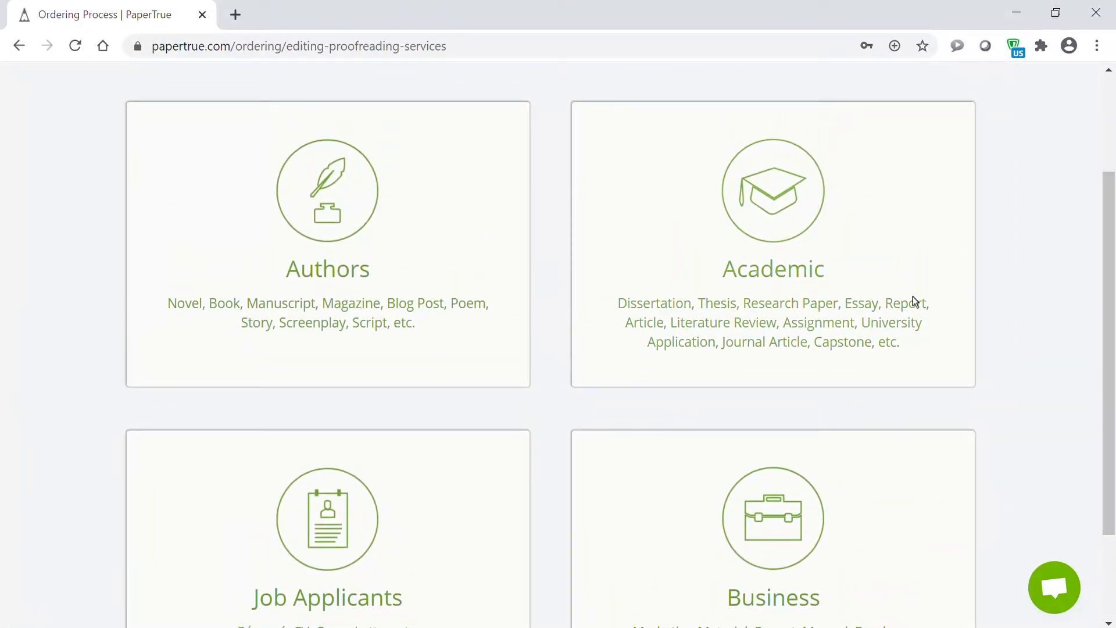
{"action": "left_click", "coordinate": [766, 249]}
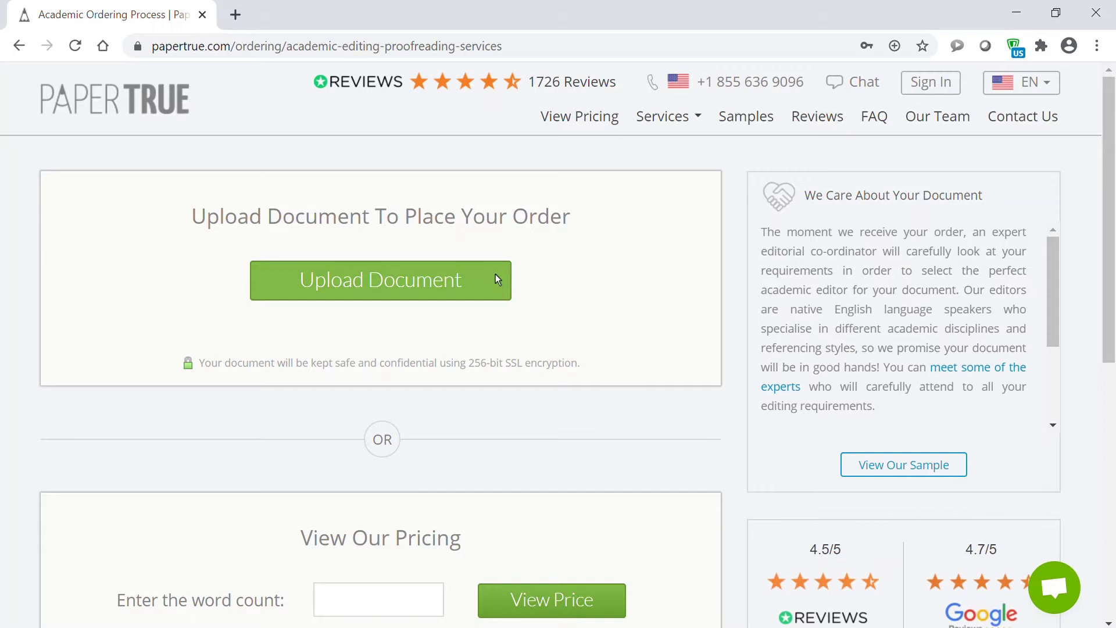
Upload New Rich Text Document.rtf to get a 3001-word price quote.
{"action": "left_click", "coordinate": [495, 274]}
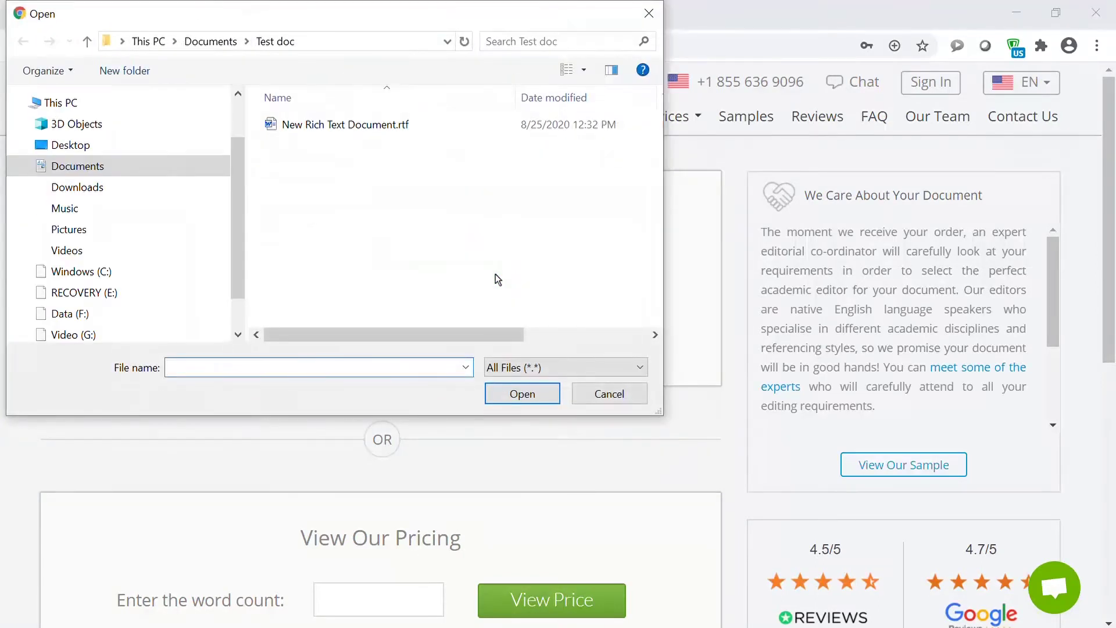
{"action": "left_click", "coordinate": [400, 128]}
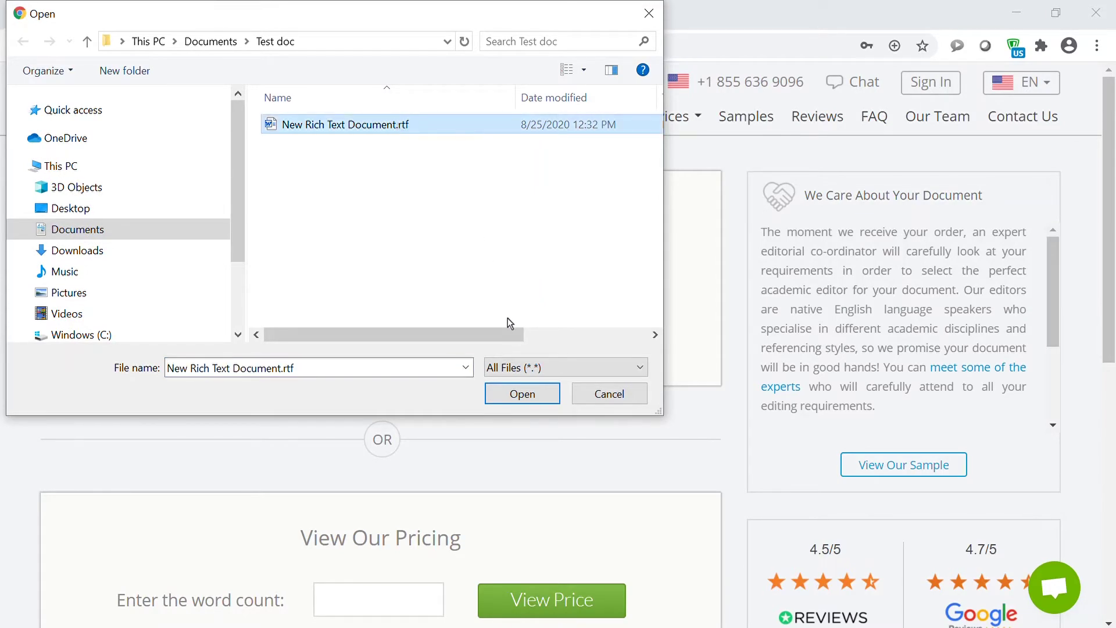
{"action": "left_click", "coordinate": [522, 394]}
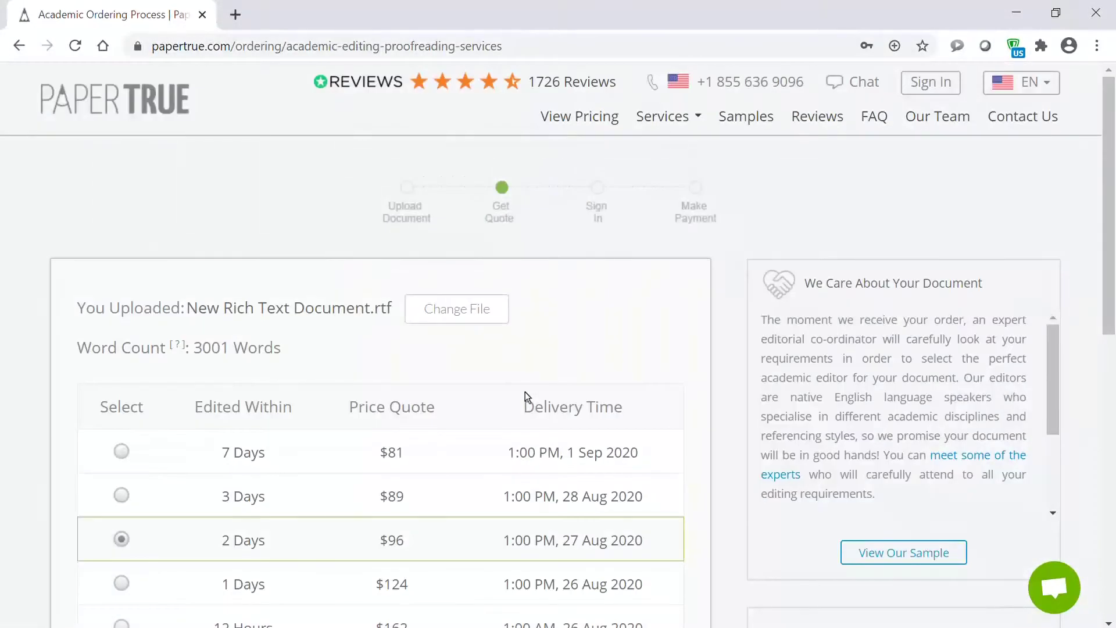
{"action": "left_click_drag", "start_coordinate": [1108, 175], "coordinate": [1109, 340]}
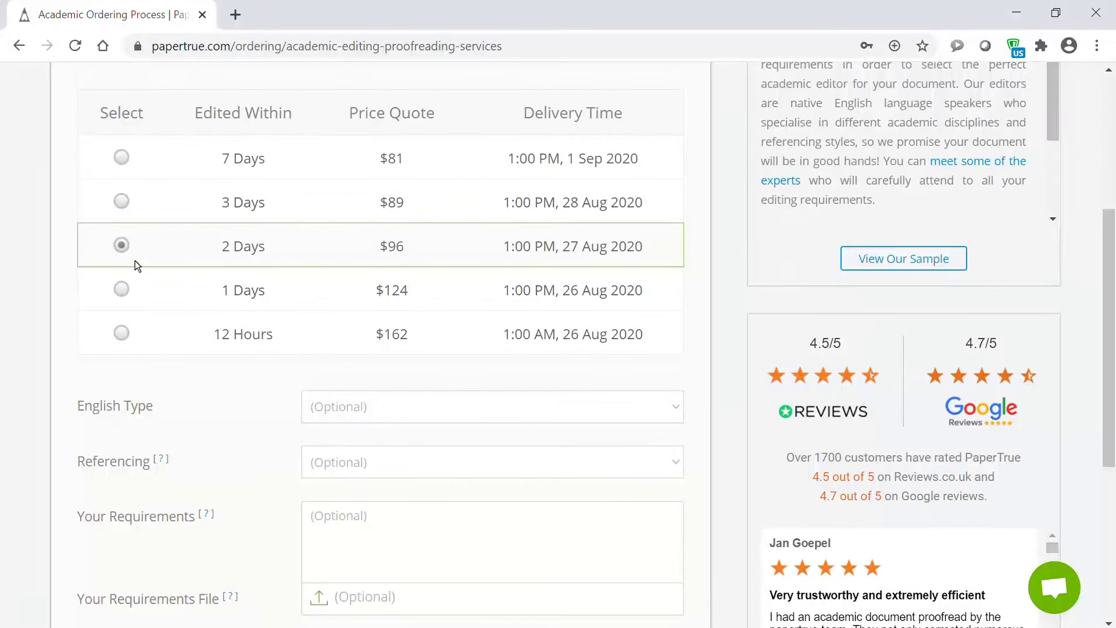
Set delivery to 12 Hours ($162) and the English type to US English.
{"action": "left_click", "coordinate": [121, 159]}
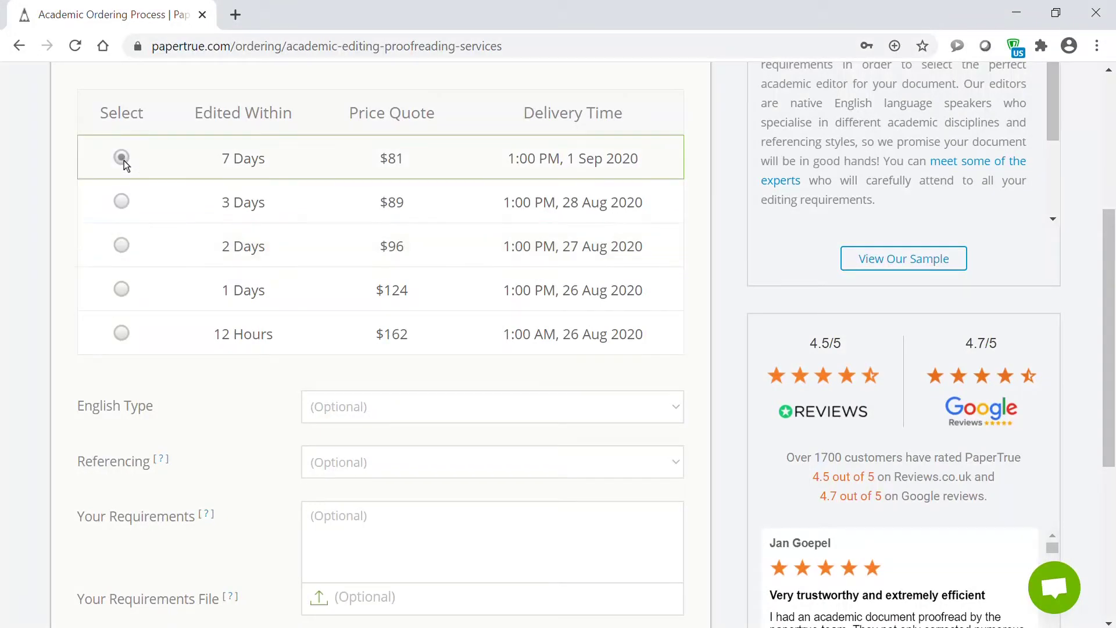
{"action": "left_click", "coordinate": [122, 333]}
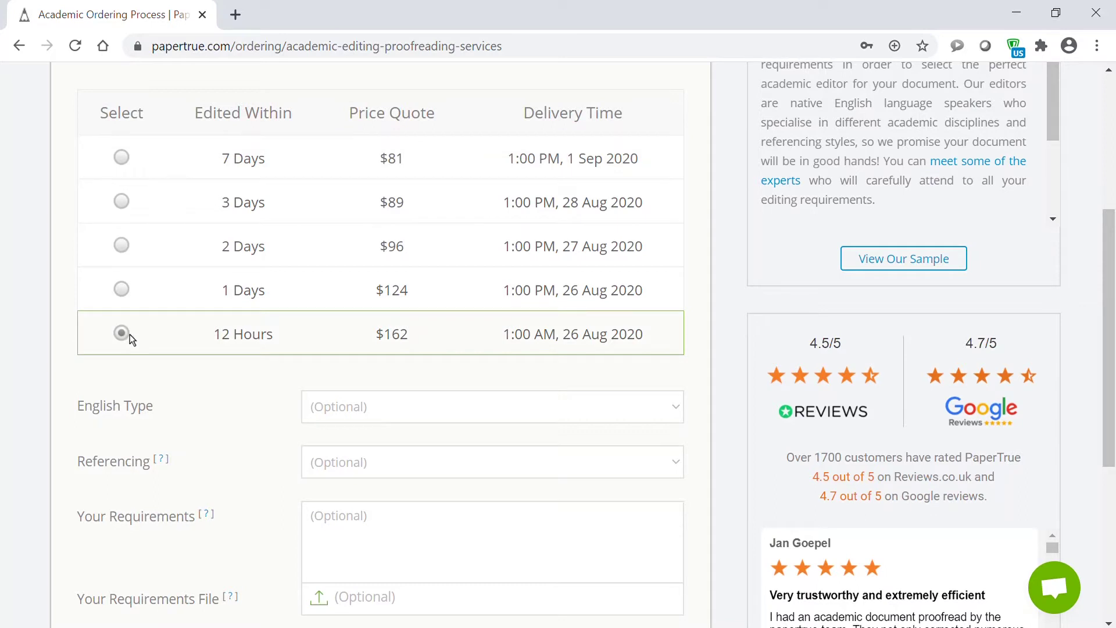
{"action": "left_click", "coordinate": [435, 402]}
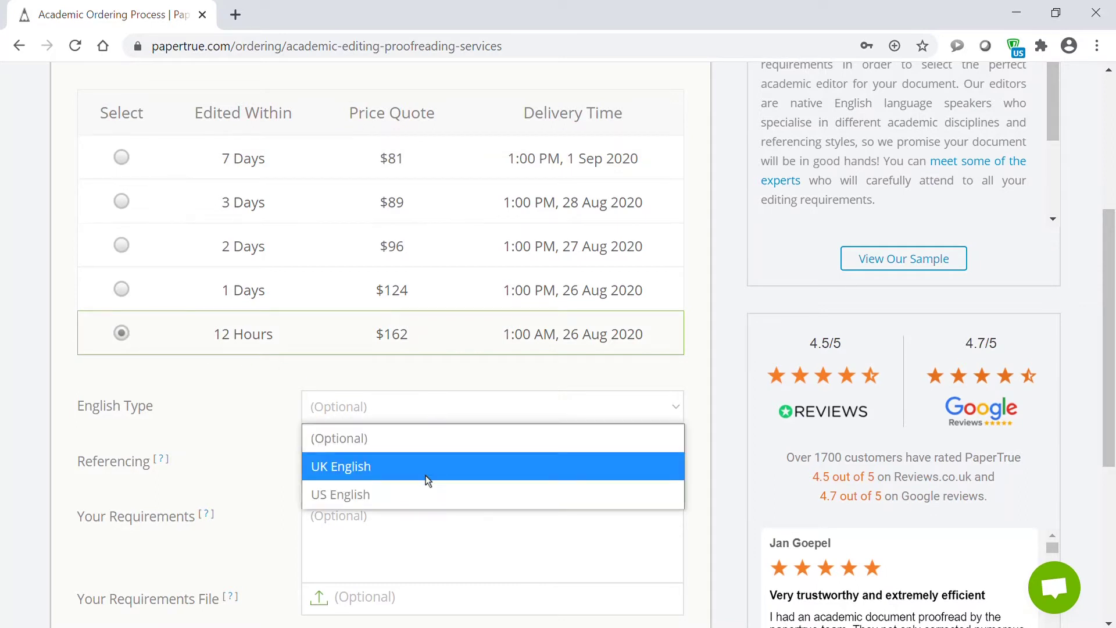
{"action": "left_click", "coordinate": [425, 493]}
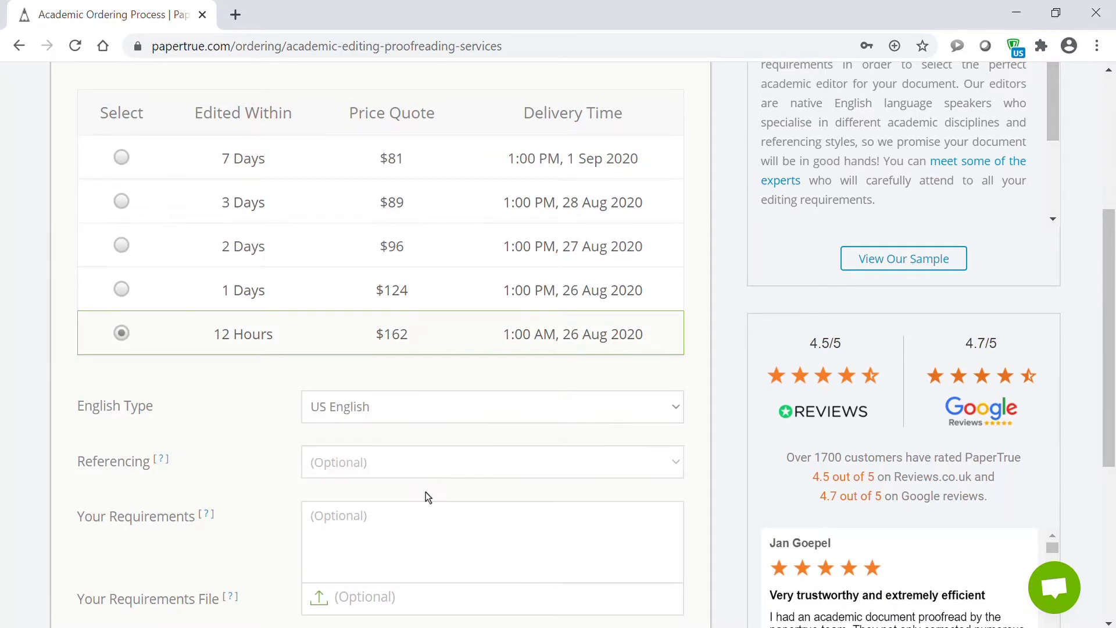
Set referencing to Harvard with the Bangor variant.
{"action": "left_click", "coordinate": [599, 460]}
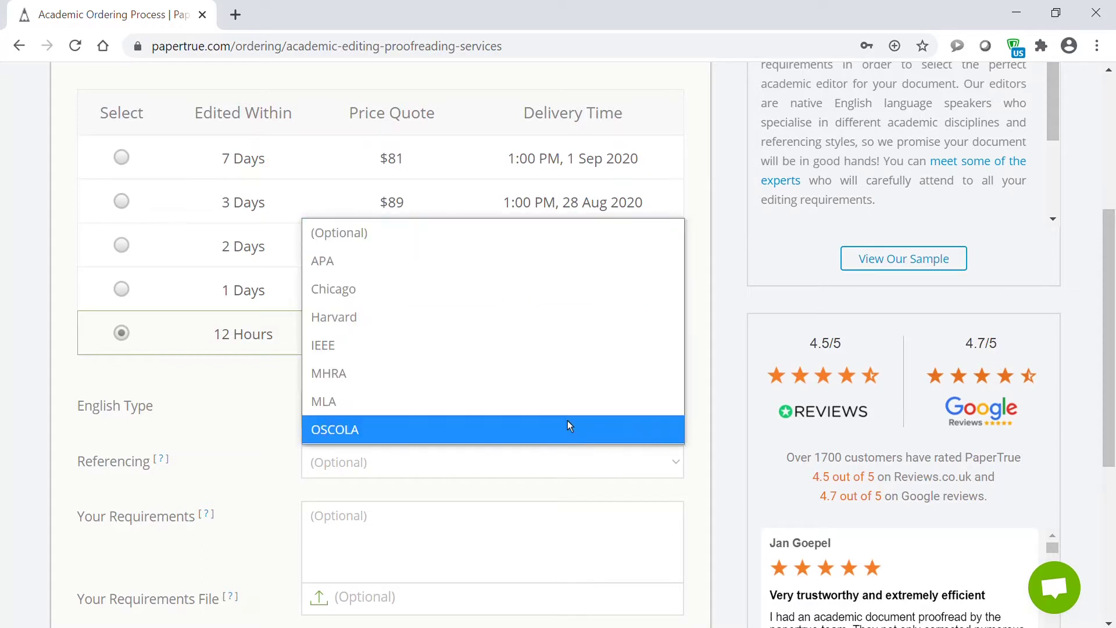
{"action": "left_click", "coordinate": [589, 322]}
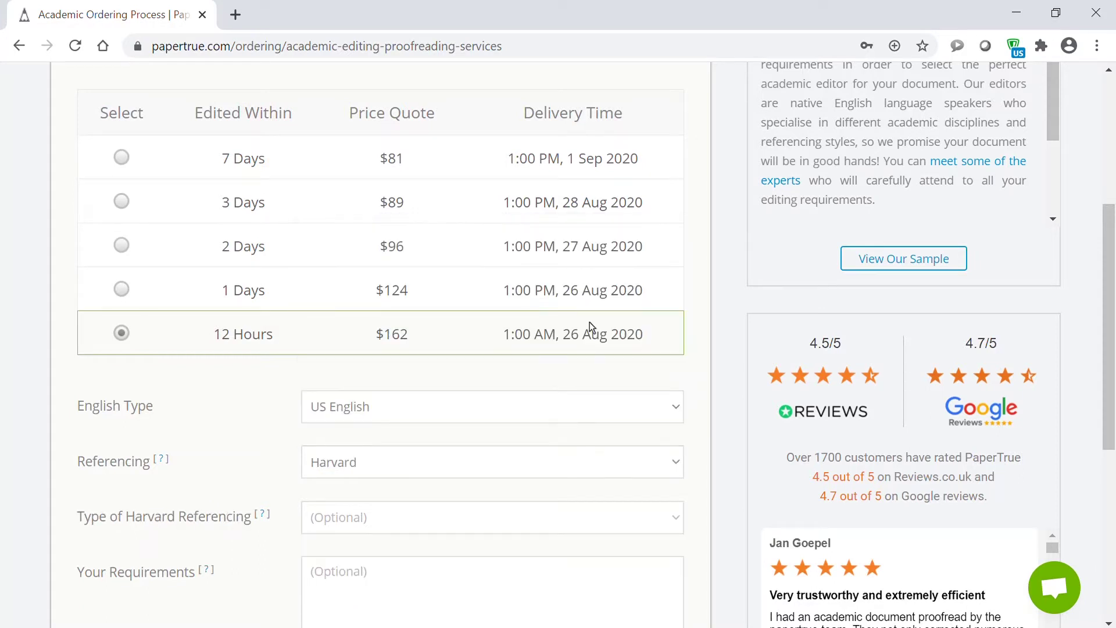
{"action": "left_click", "coordinate": [678, 521]}
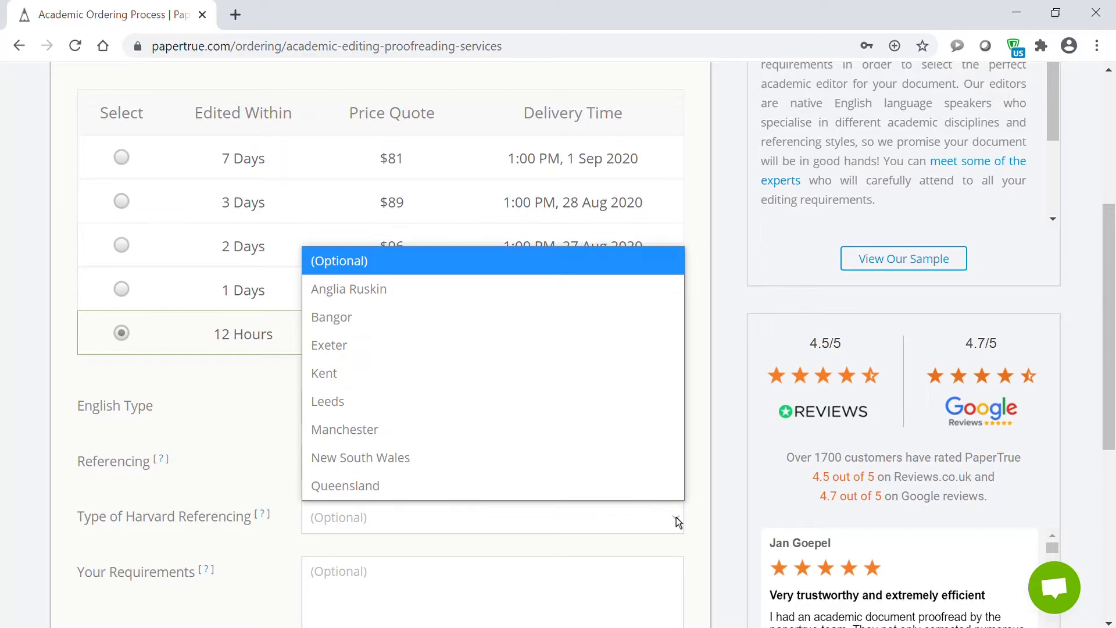
{"action": "left_click", "coordinate": [637, 322]}
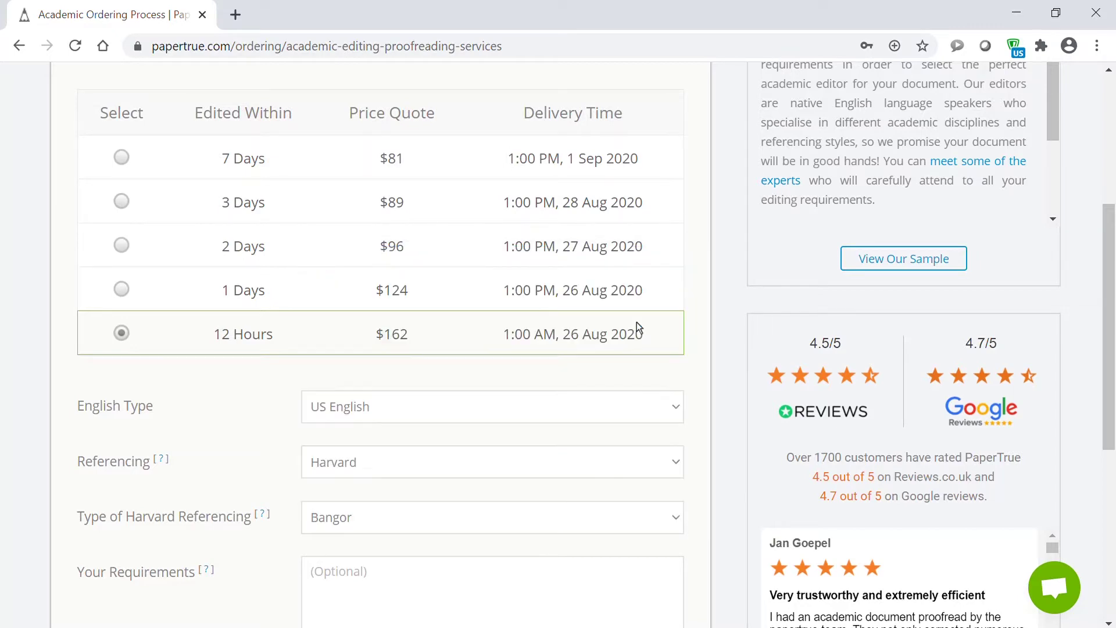
{"action": "left_click_drag", "start_coordinate": [1108, 342], "coordinate": [1108, 445]}
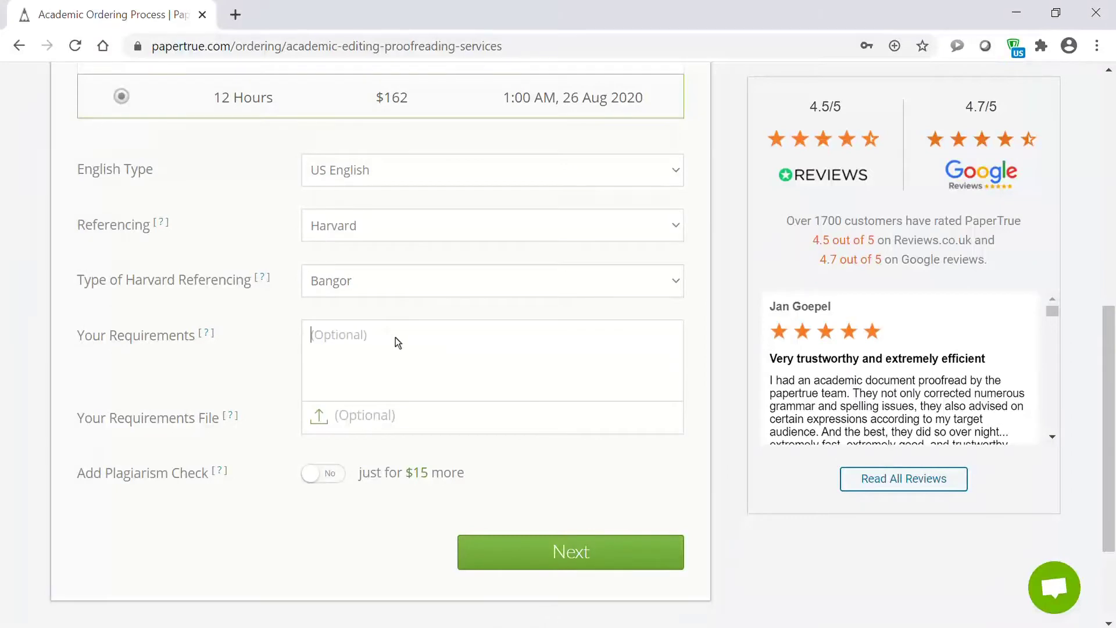
{"action": "type", "text": "your requireme"}
{"action": "type", "text": "nts here"}
Attach New Rich Text Document.rtf as requirements, add a plagiarism check ($177), and continue.
{"action": "left_click", "coordinate": [331, 415]}
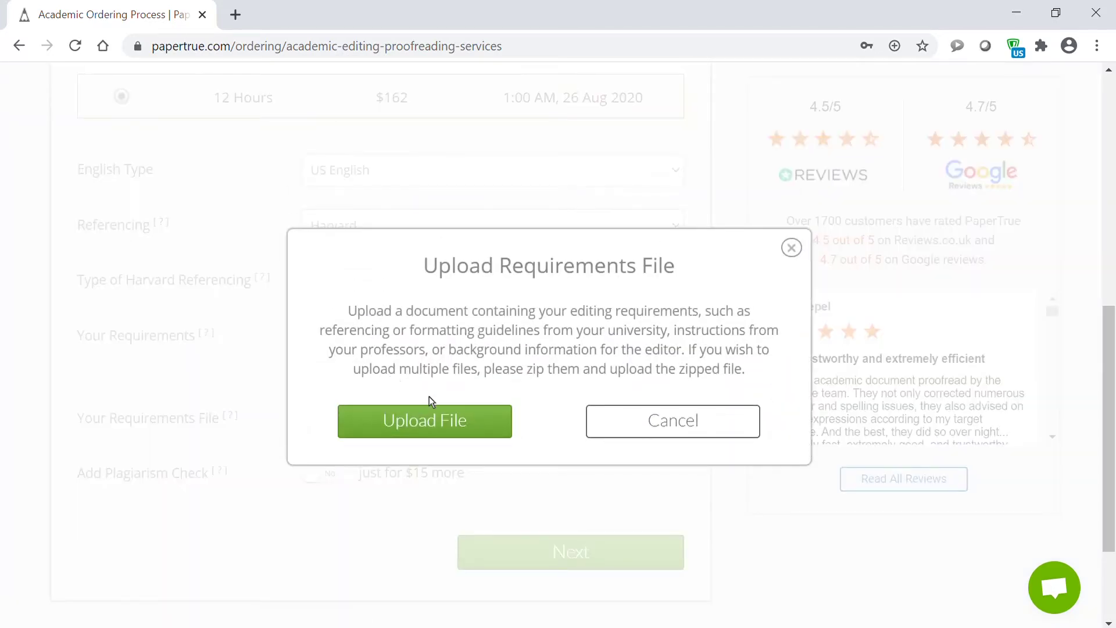
{"action": "left_click", "coordinate": [444, 420]}
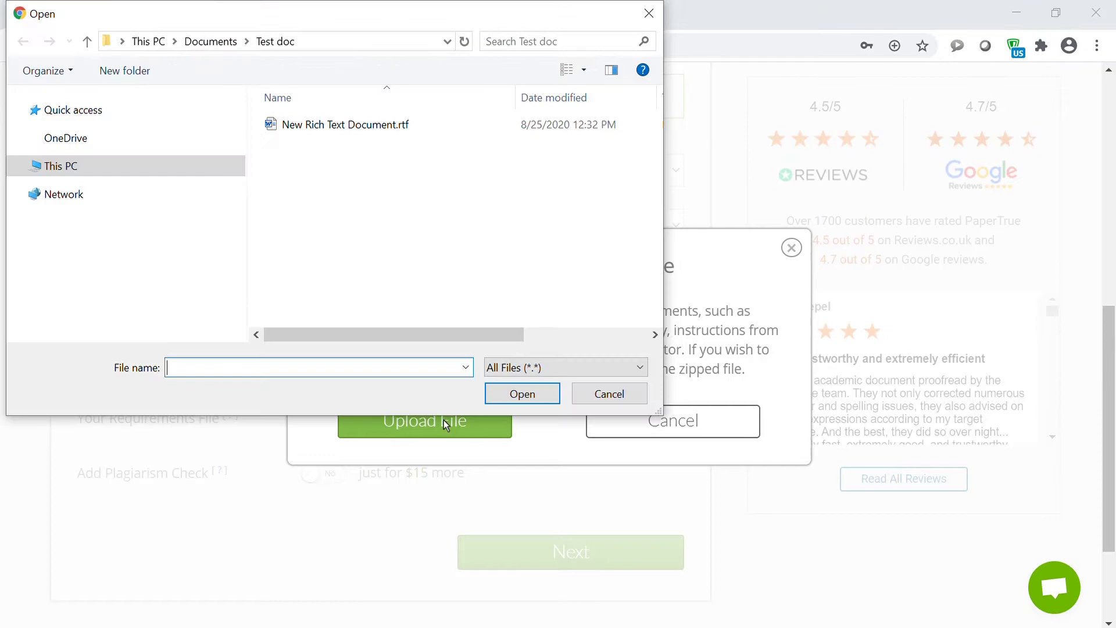
{"action": "left_click", "coordinate": [390, 127]}
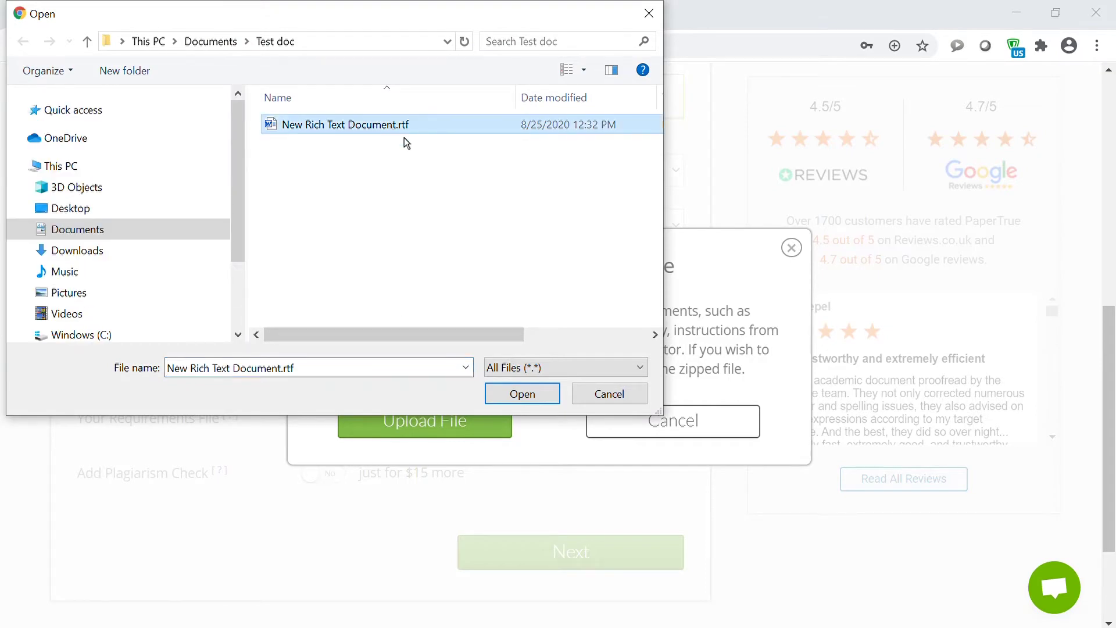
{"action": "left_click", "coordinate": [523, 394]}
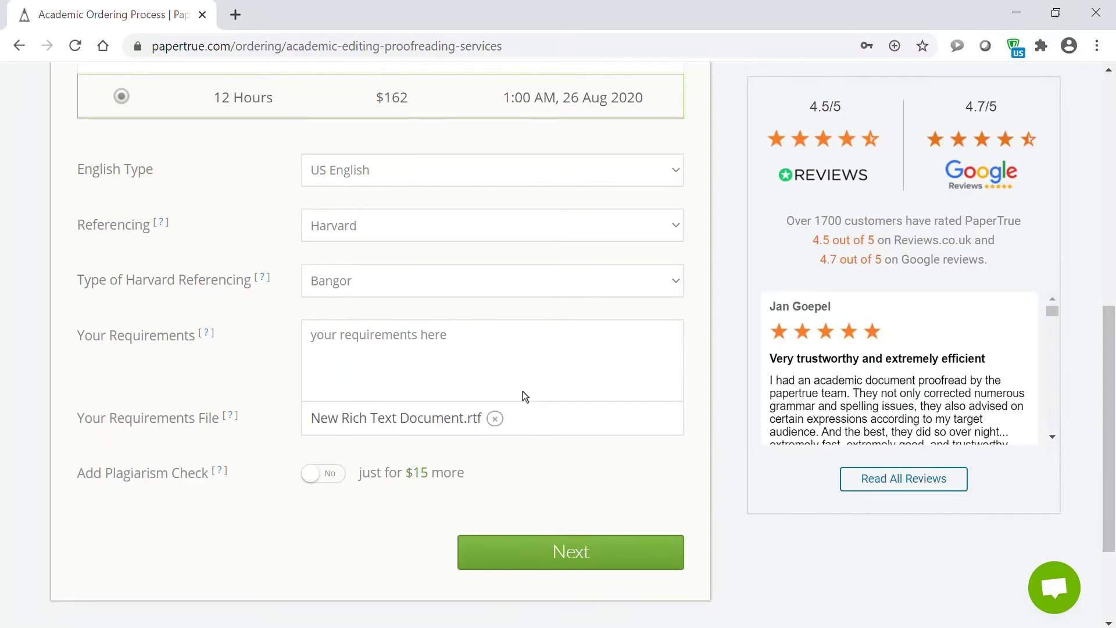
{"action": "left_click", "coordinate": [335, 479]}
{"action": "left_click", "coordinate": [597, 553]}
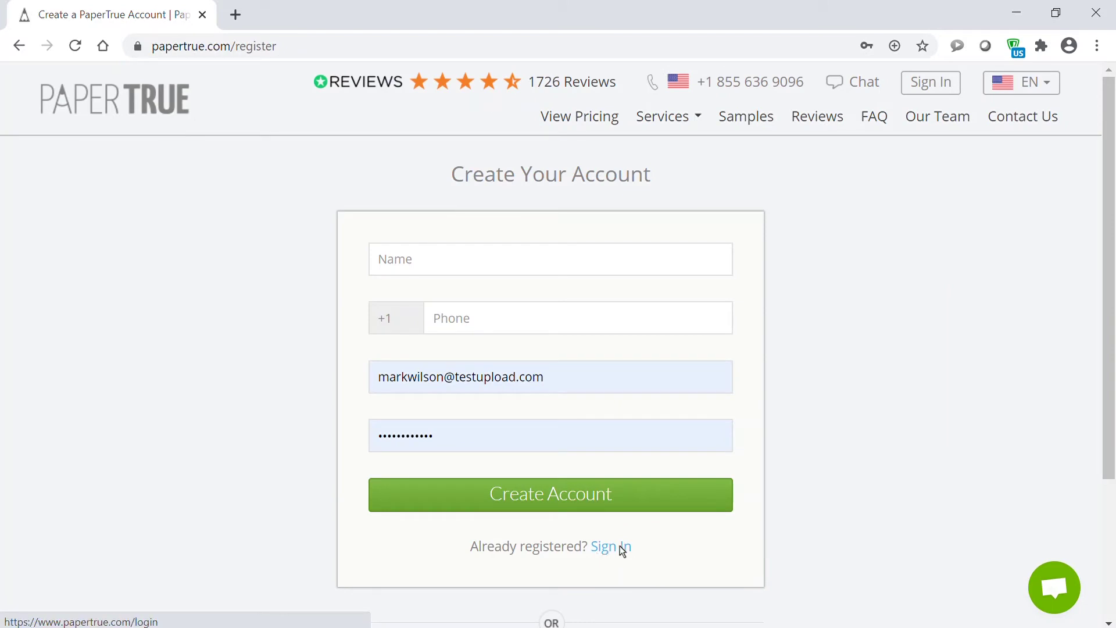
Sign in with the saved email and password of the existing account.
{"action": "left_click", "coordinate": [622, 549]}
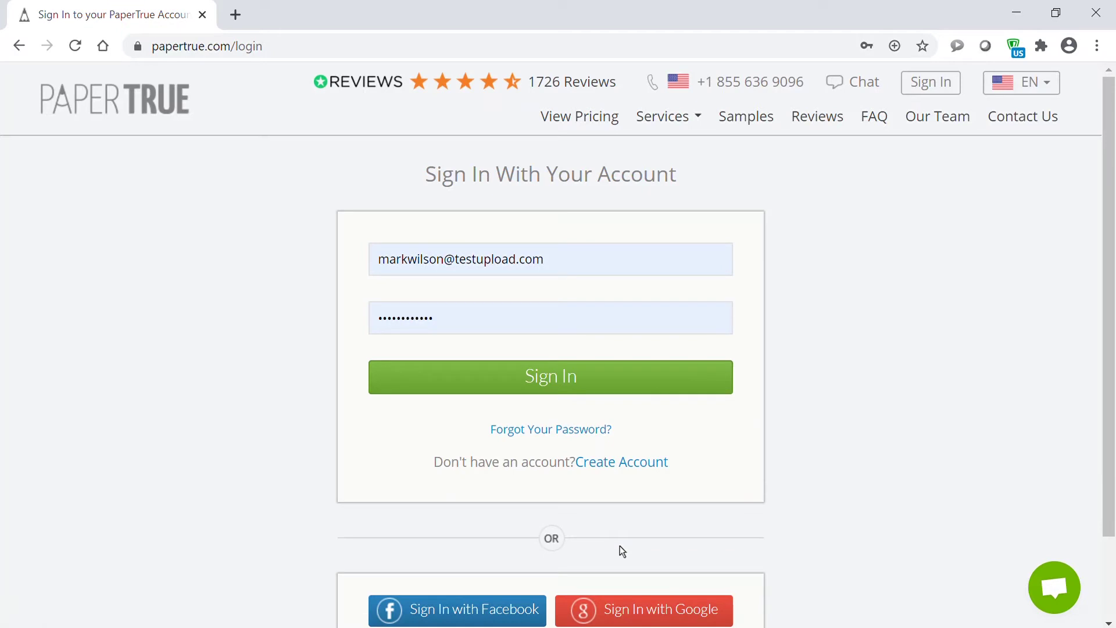
{"action": "left_click", "coordinate": [587, 377]}
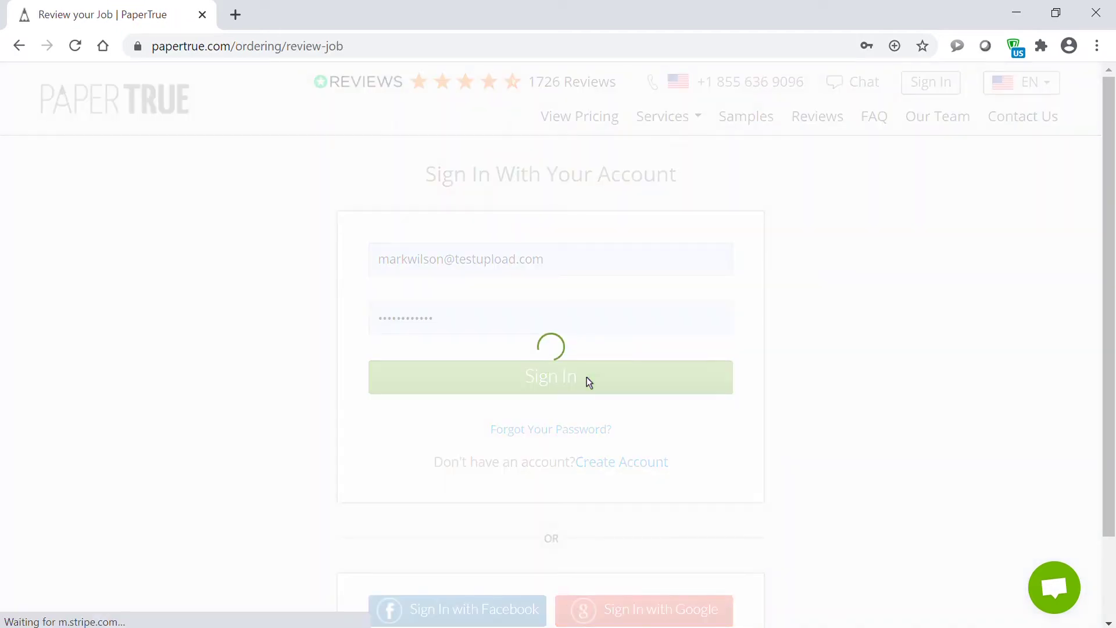
{"action": "scroll", "coordinate": [587, 377], "scroll_direction": "down", "scroll_amount": 1}
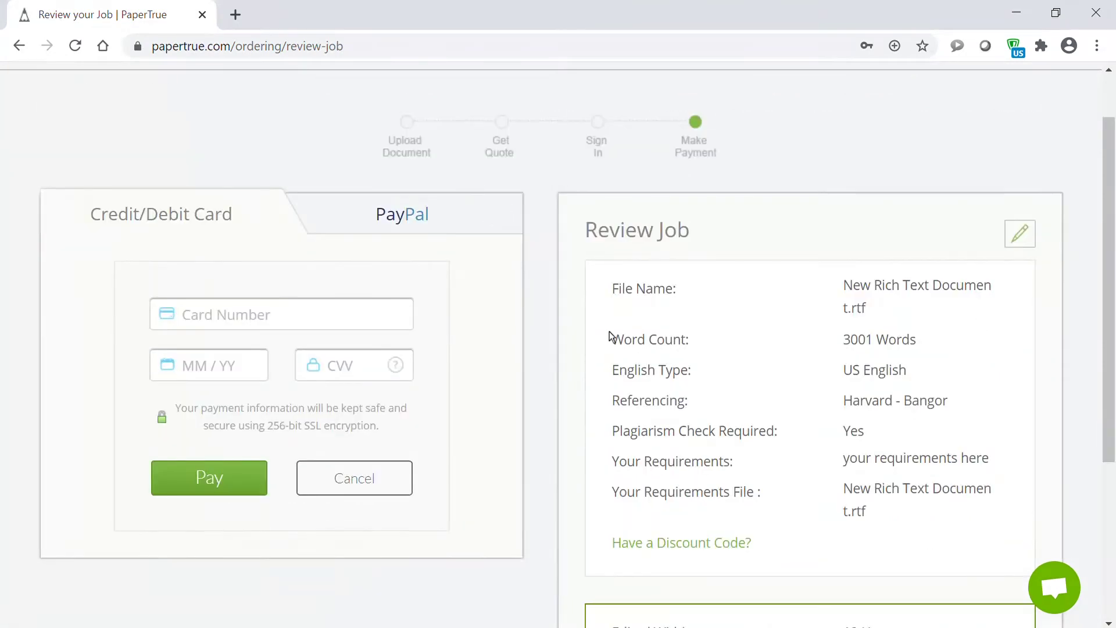
{"action": "left_click", "coordinate": [385, 219]}
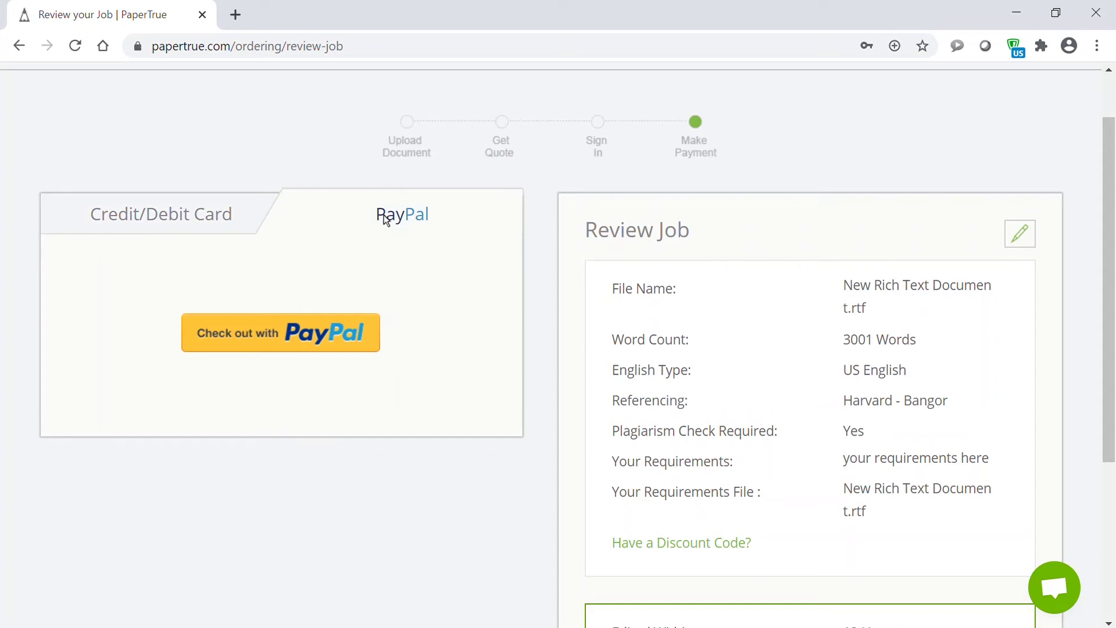
{"action": "scroll", "coordinate": [385, 219], "scroll_direction": "down", "scroll_amount": 1}
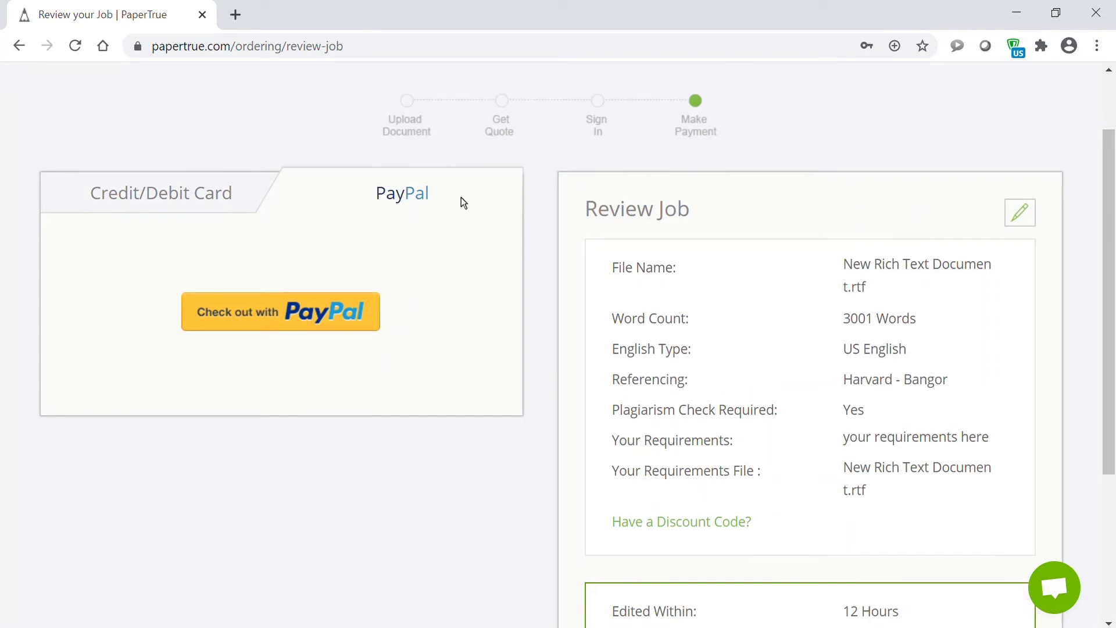
{"action": "left_click", "coordinate": [211, 197]}
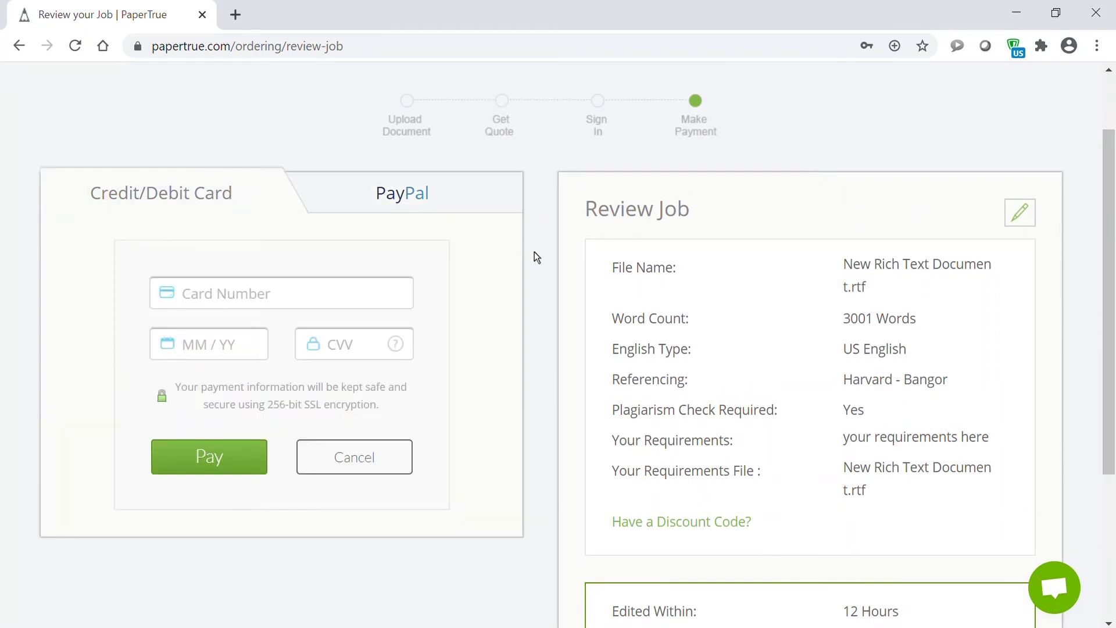
{"action": "scroll", "coordinate": [535, 252], "scroll_direction": "down", "scroll_amount": 1}
{"action": "scroll", "coordinate": [943, 210], "scroll_direction": "down", "scroll_amount": 1}
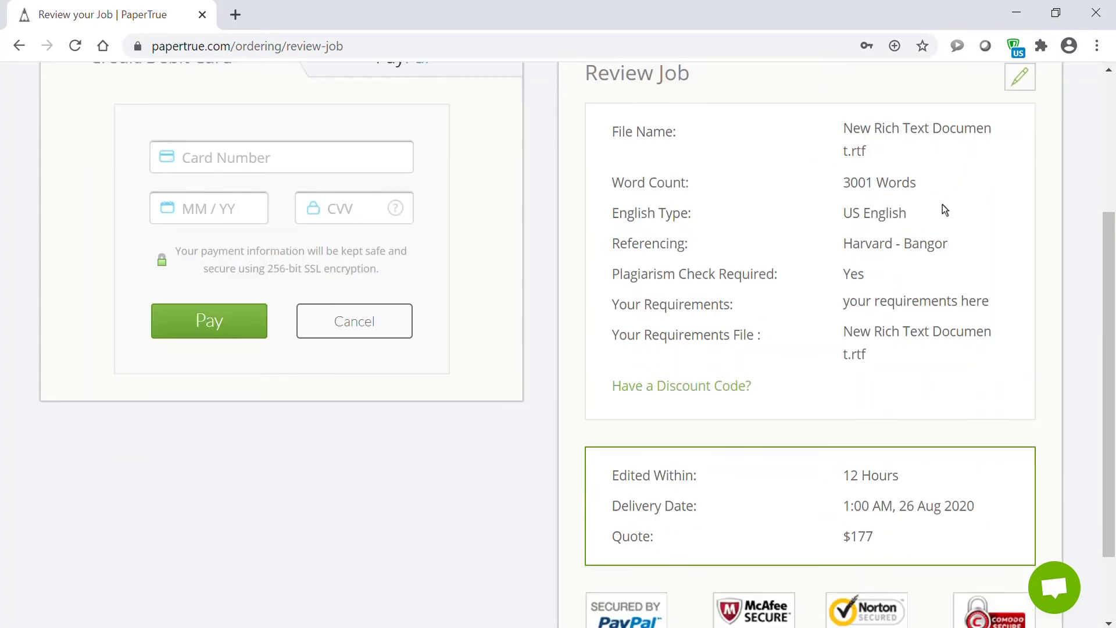
{"action": "scroll", "coordinate": [942, 209], "scroll_direction": "down", "scroll_amount": 1}
{"action": "scroll", "coordinate": [942, 209], "scroll_direction": "up", "scroll_amount": 1}
{"action": "scroll", "coordinate": [942, 209], "scroll_direction": "up", "scroll_amount": 1}
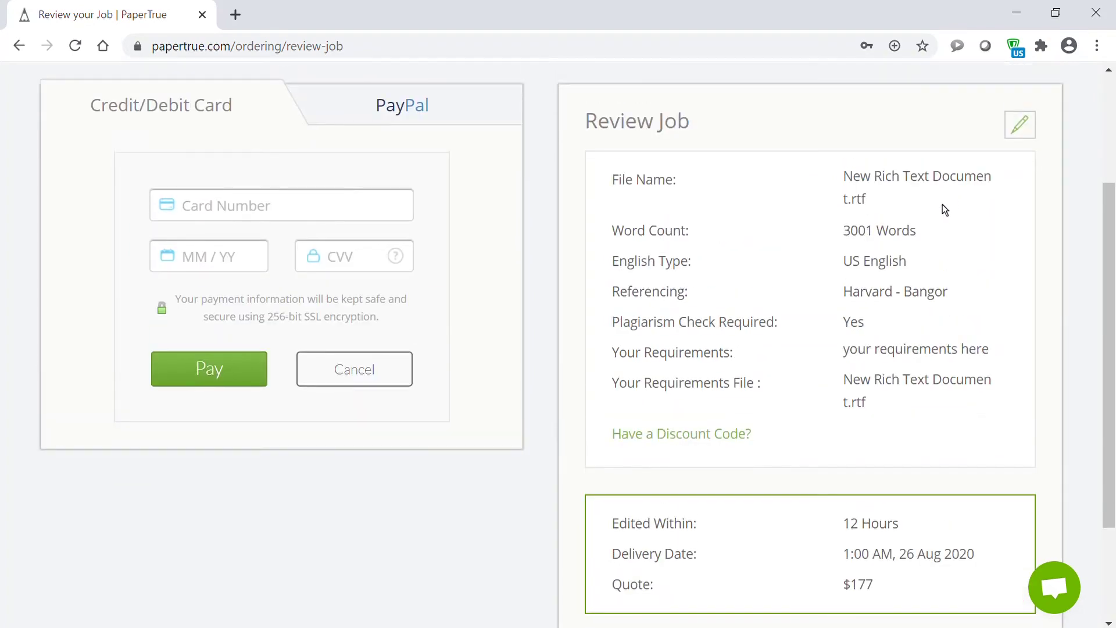
{"action": "left_click", "coordinate": [1022, 124]}
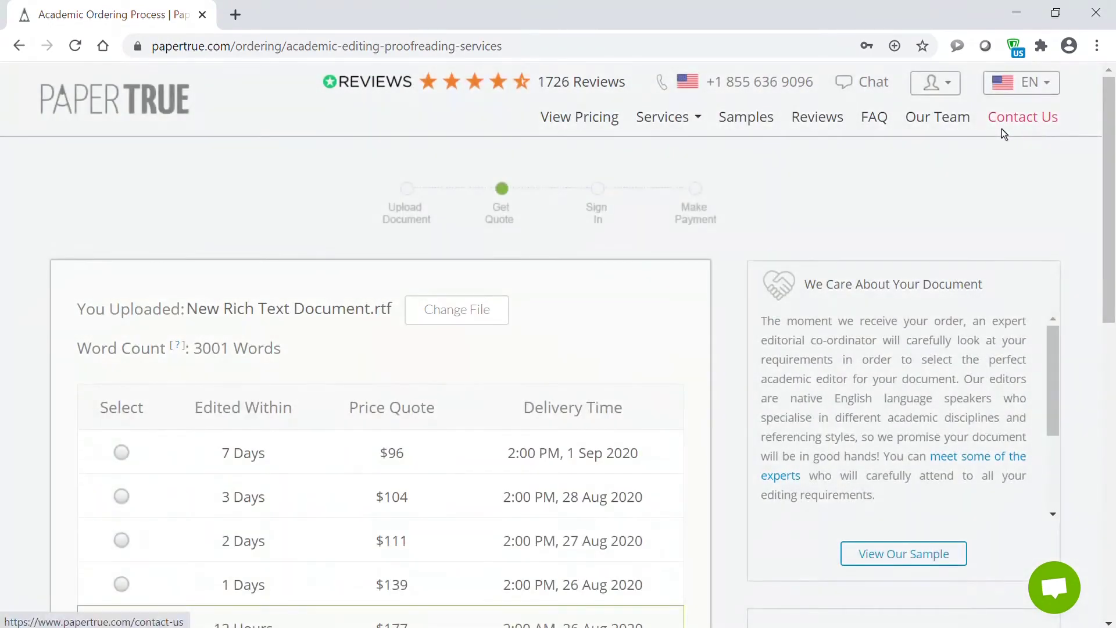
{"action": "scroll", "coordinate": [672, 260], "scroll_direction": "down", "scroll_amount": 1}
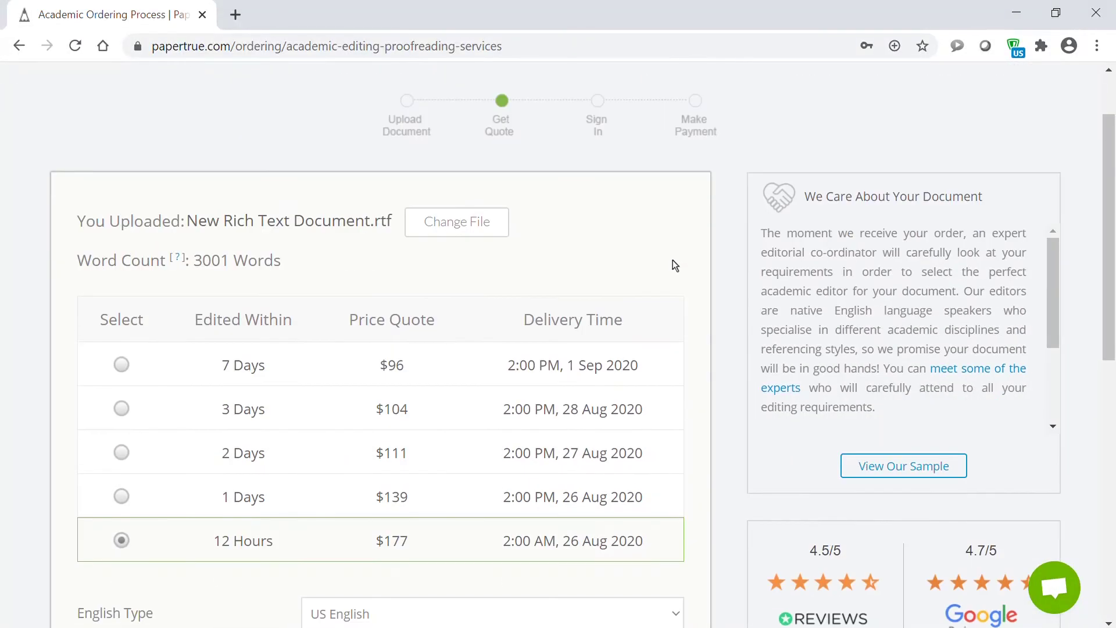
{"action": "scroll", "coordinate": [673, 261], "scroll_direction": "down", "scroll_amount": 5}
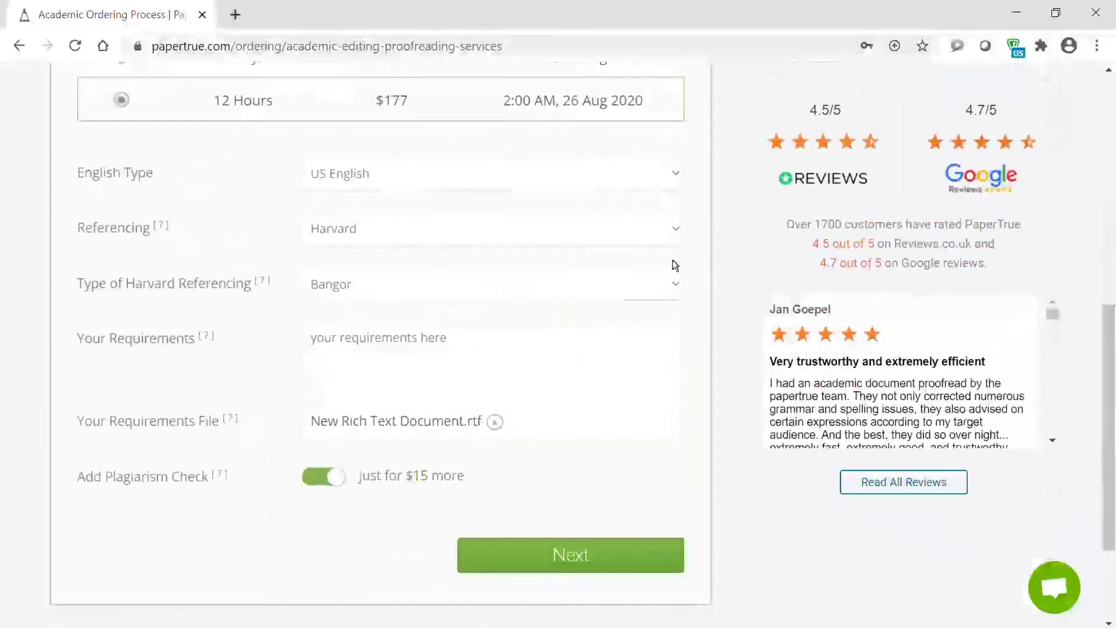
{"action": "left_click", "coordinate": [543, 554]}
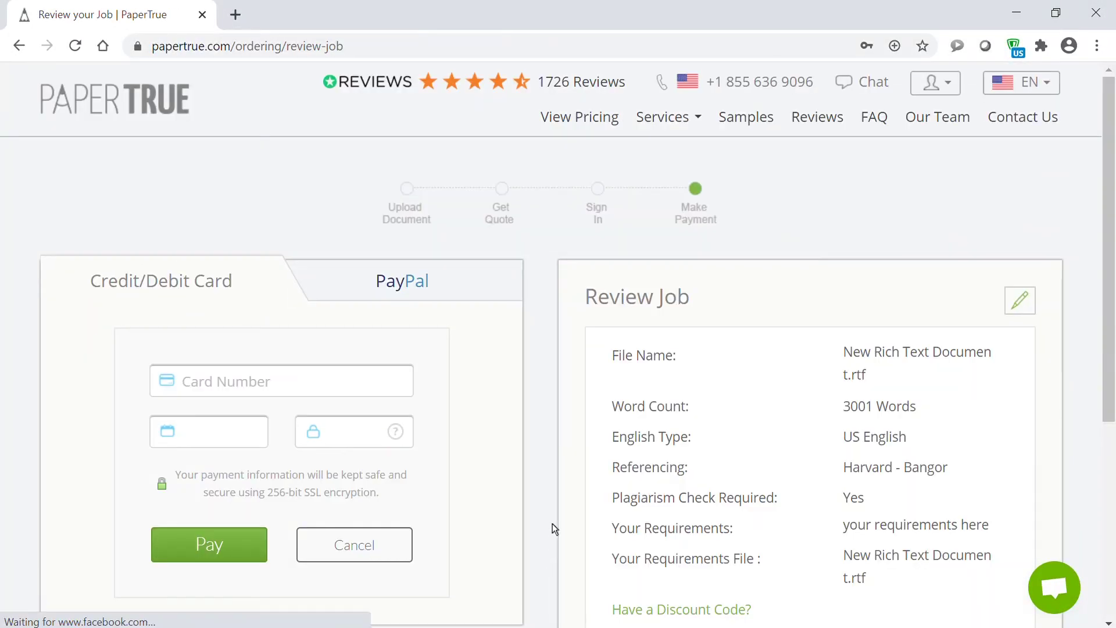
{"action": "scroll", "coordinate": [737, 400], "scroll_direction": "down", "scroll_amount": 2}
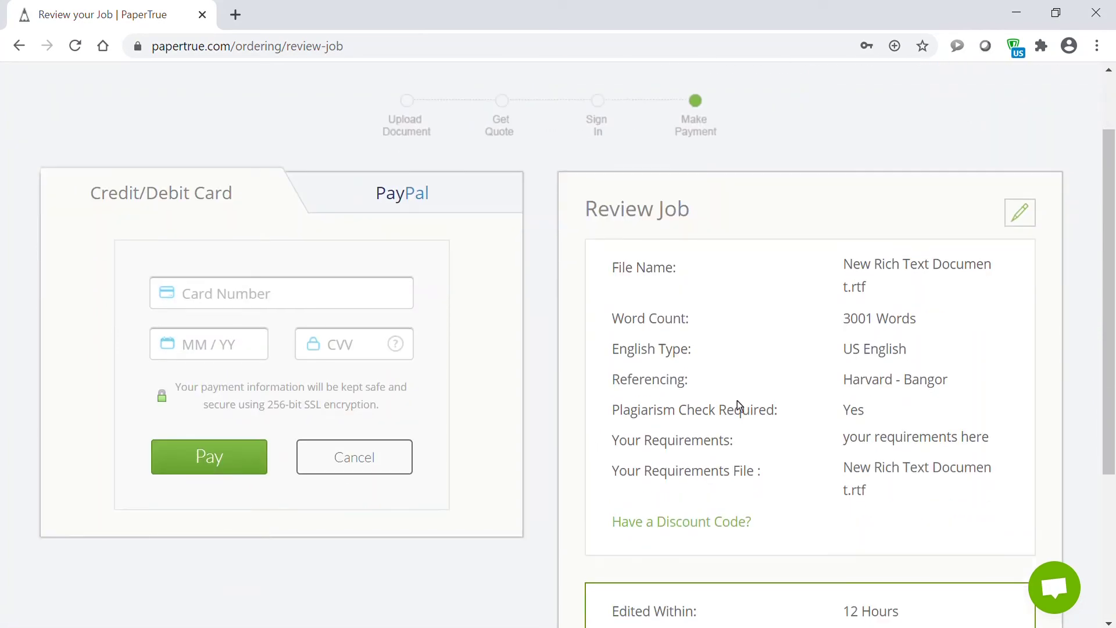
{"action": "scroll", "coordinate": [733, 433], "scroll_direction": "down", "scroll_amount": 1}
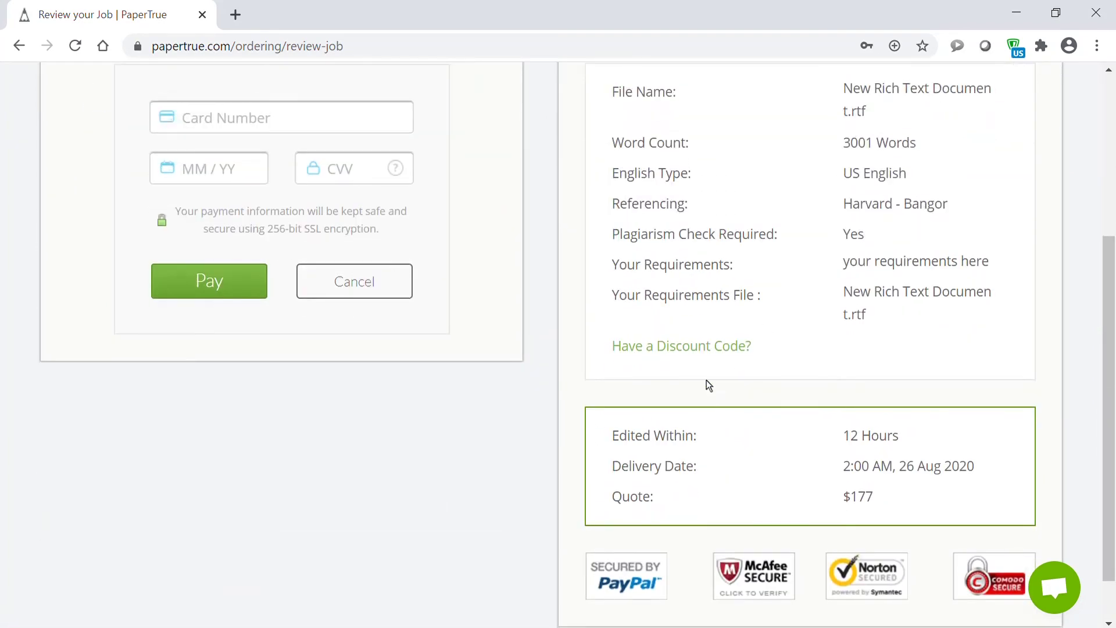
Apply discount code TESTING50, cutting the $177 quote by $89 to $88.
{"action": "left_click", "coordinate": [715, 345]}
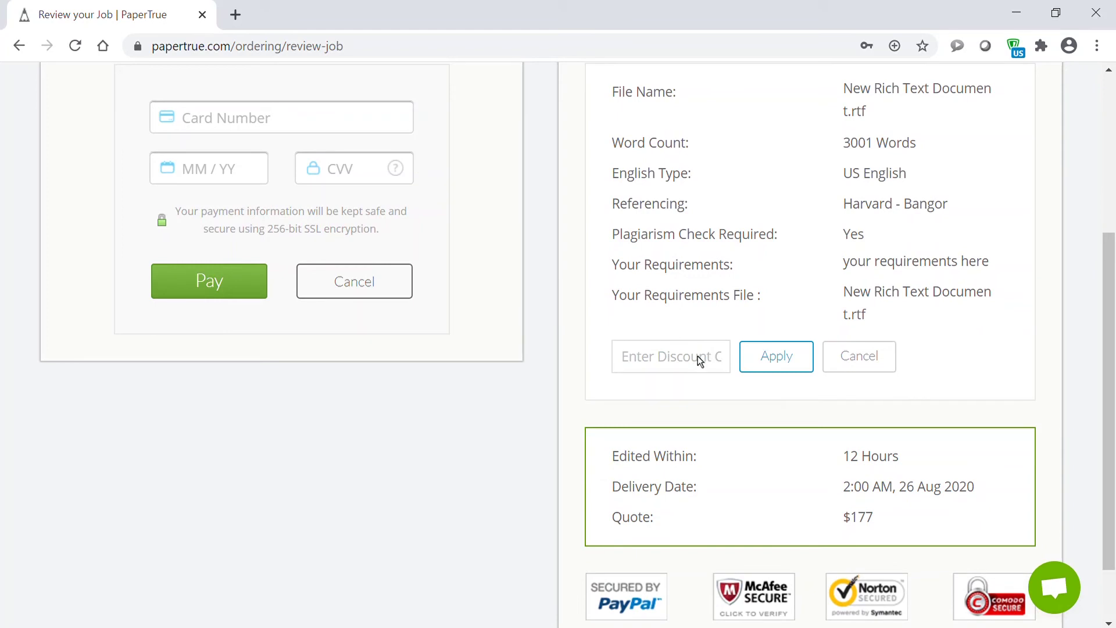
{"action": "left_click", "coordinate": [694, 355]}
{"action": "type", "text": "TESTING50"}
{"action": "left_click", "coordinate": [770, 361]}
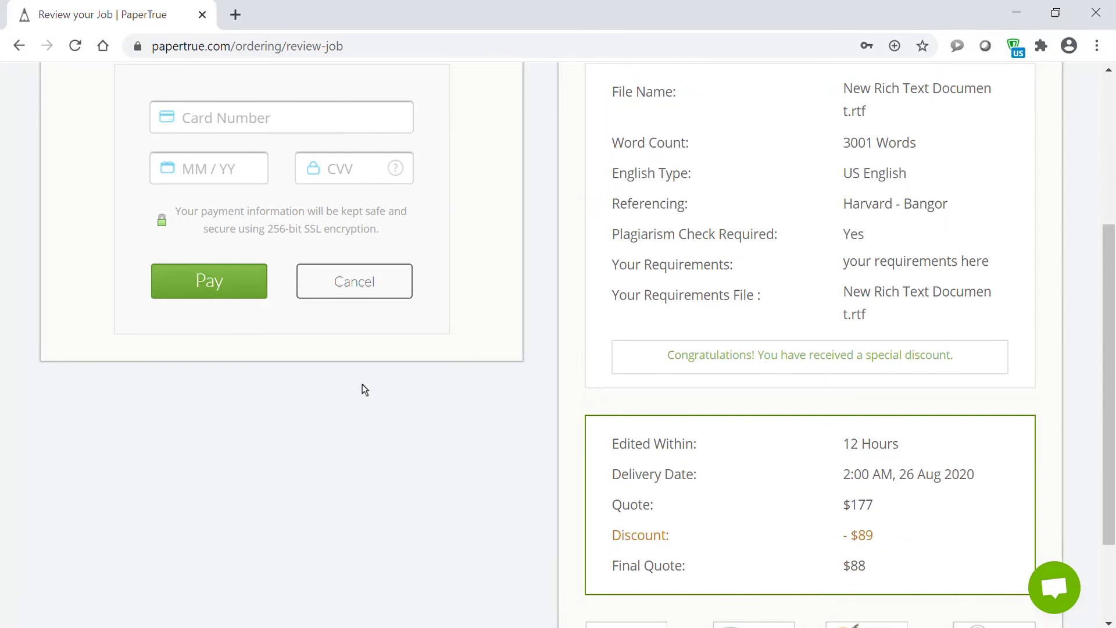
{"action": "scroll", "coordinate": [362, 384], "scroll_direction": "up", "scroll_amount": 1}
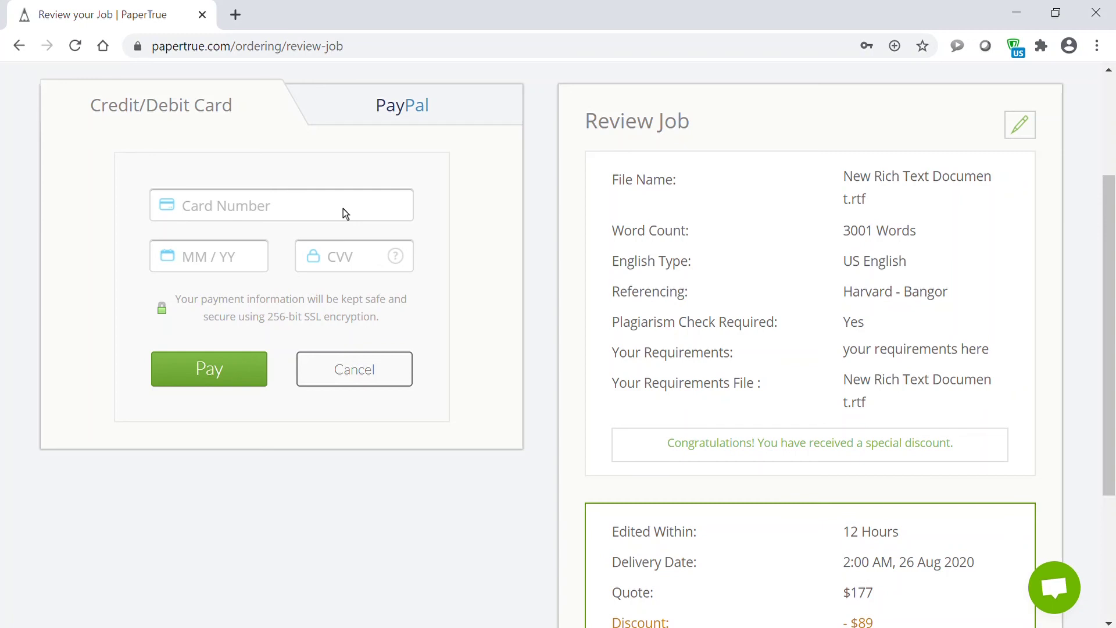
{"action": "key", "text": "ctrl+v"}
{"action": "left_click", "coordinate": [243, 247]}
{"action": "type", "text": "02"}
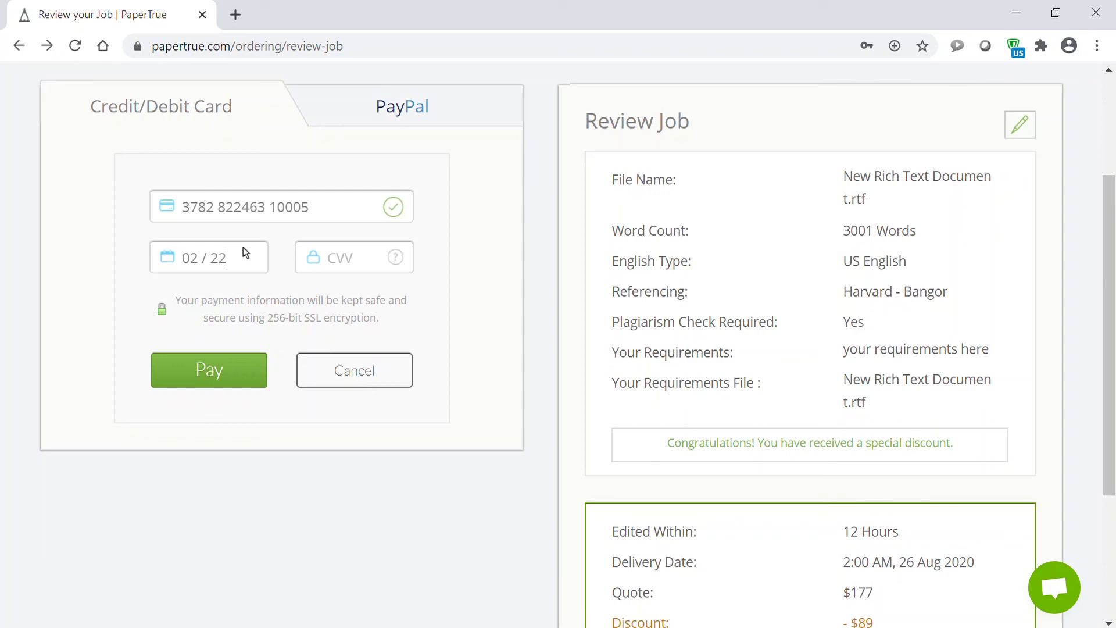
{"action": "key", "text": "Tab"}
{"action": "type", "text": "025"}
{"action": "left_click", "coordinate": [227, 375]}
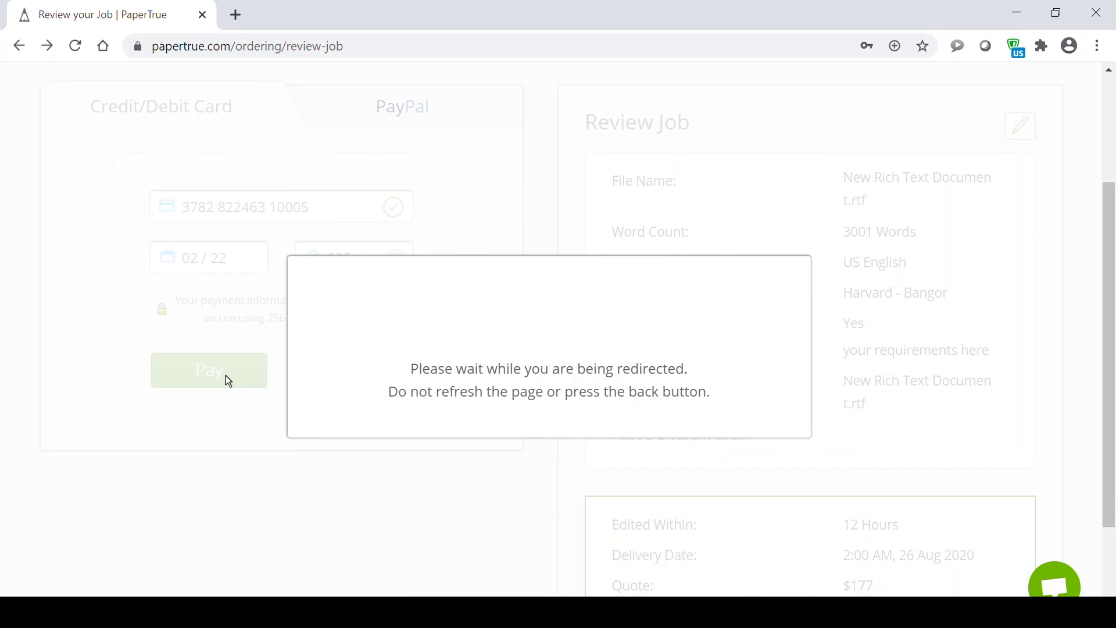